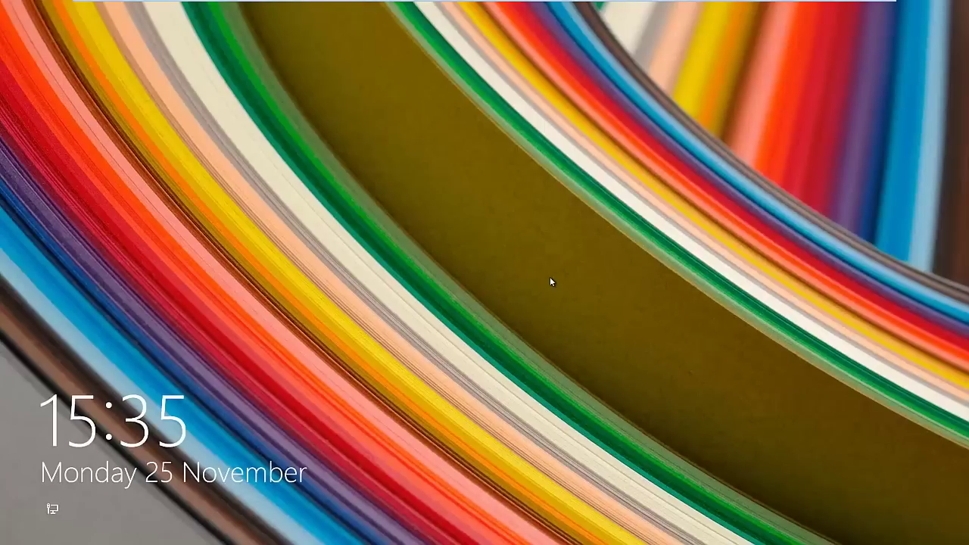
Dismiss the lock screen and sign in with the account password
{"action": "left_click", "coordinate": [778, 458]}
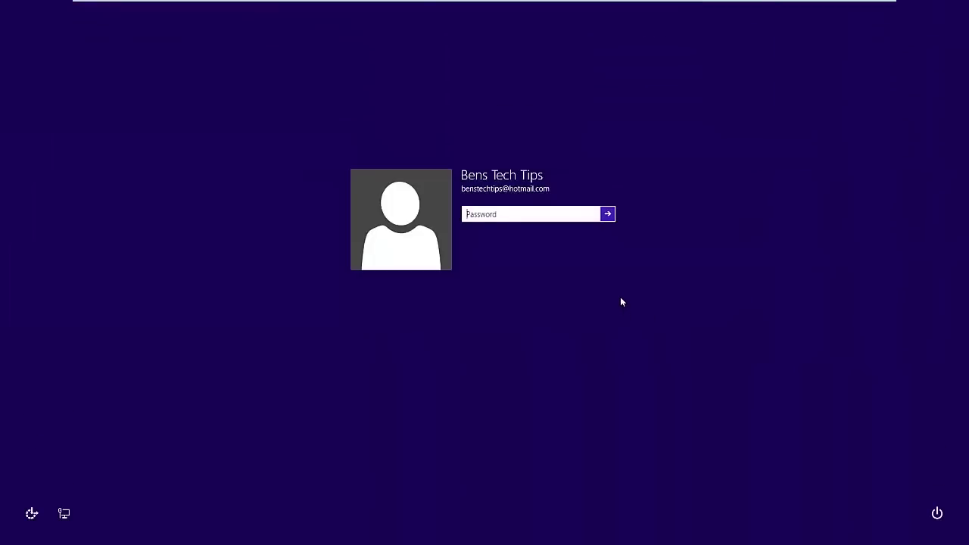
{"action": "key", "text": "Return"}
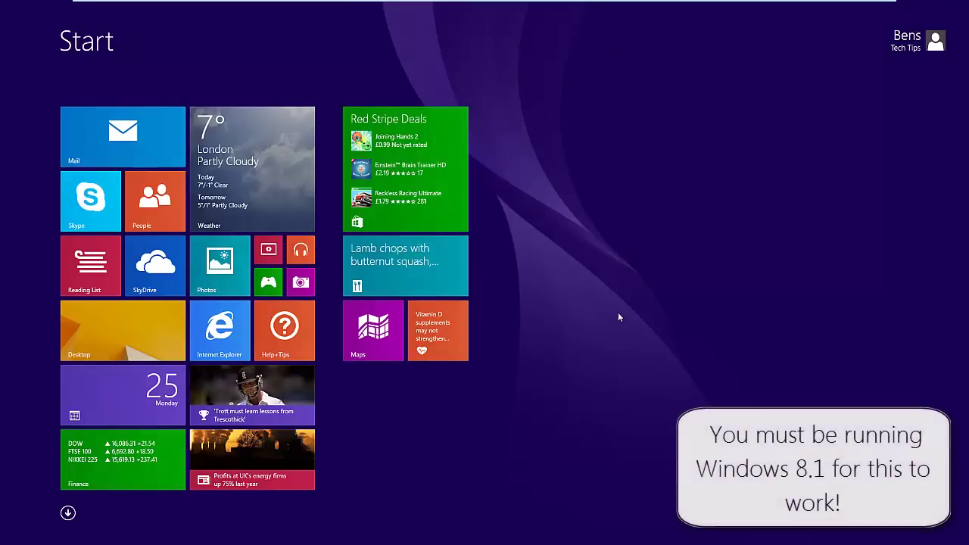
From the desktop taskbar properties, enable 'go to the desktop instead of Start' and apply
{"action": "left_click", "coordinate": [98, 348]}
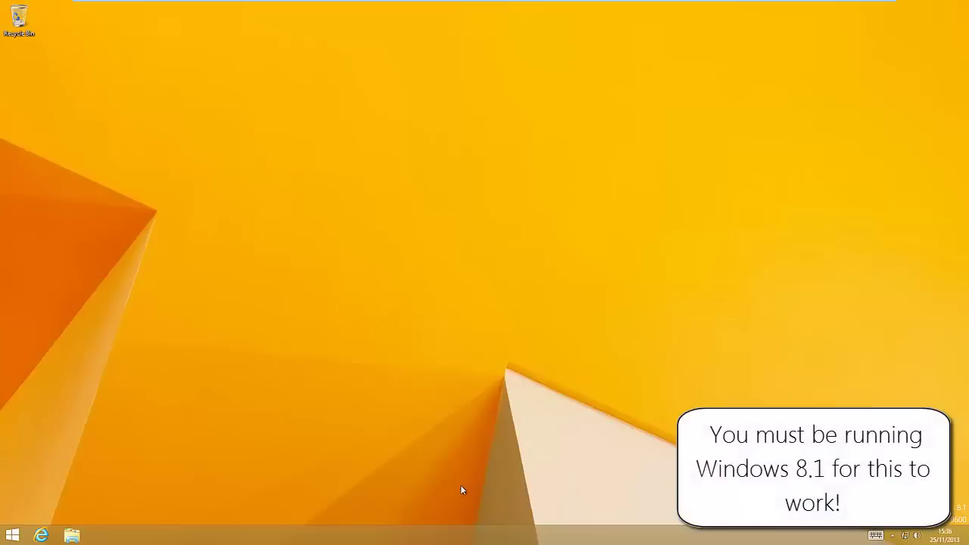
{"action": "right_click", "coordinate": [437, 539]}
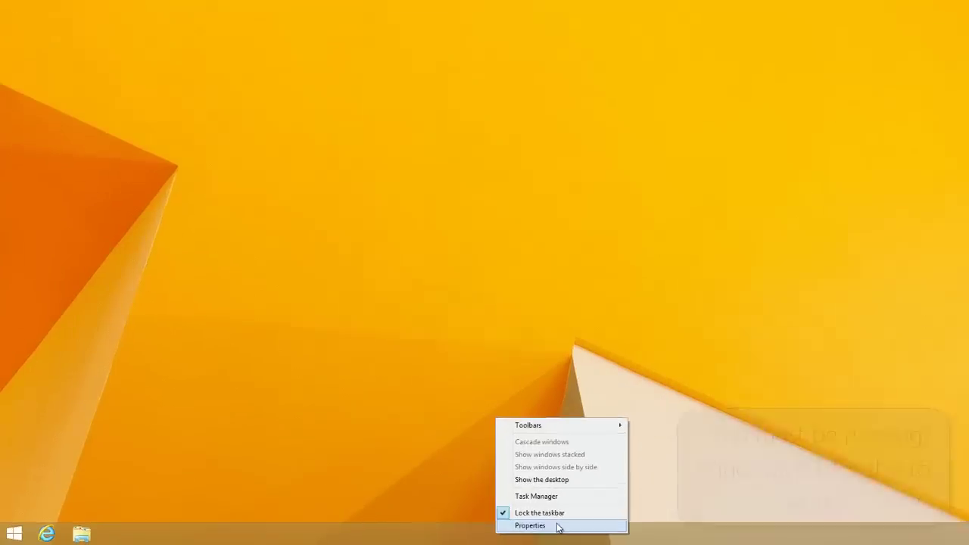
{"action": "left_click", "coordinate": [471, 530]}
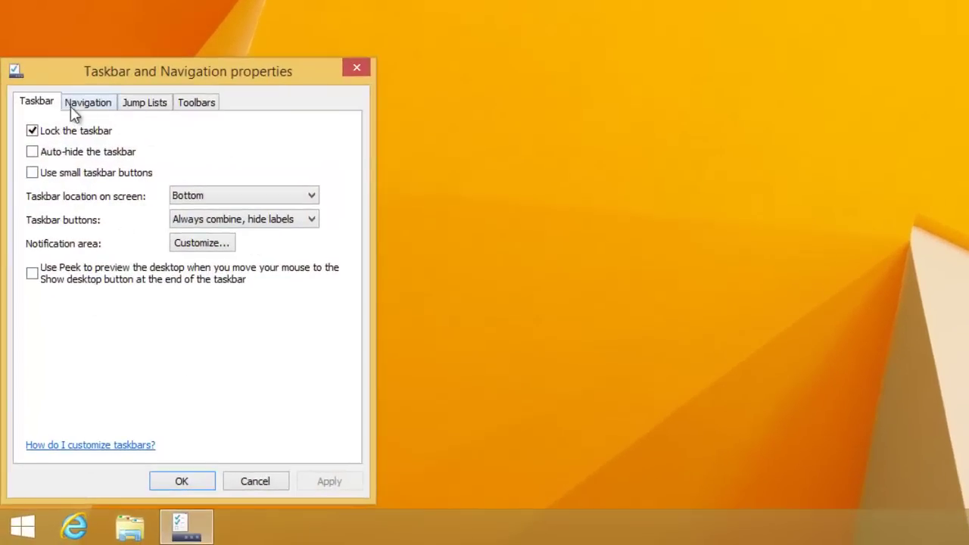
{"action": "left_click", "coordinate": [96, 112]}
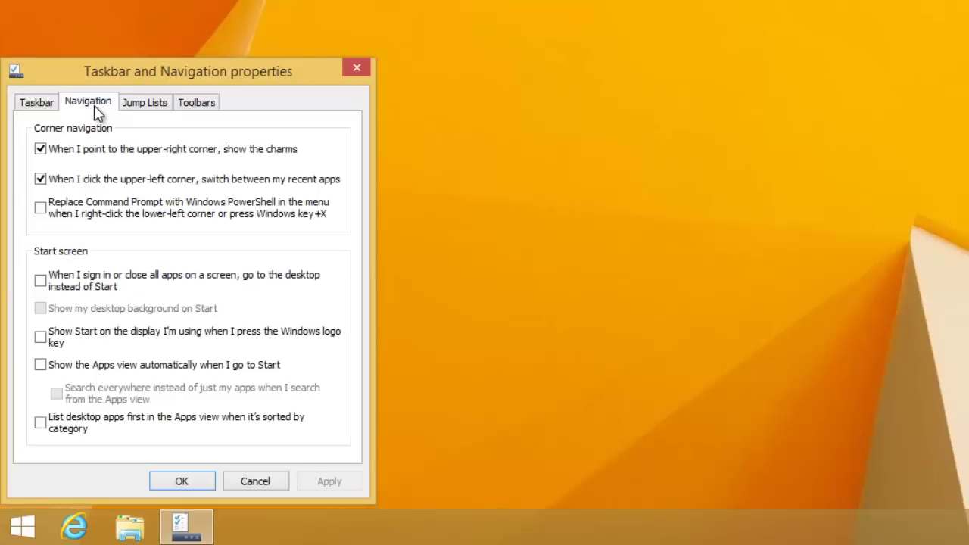
{"action": "left_click", "coordinate": [41, 281]}
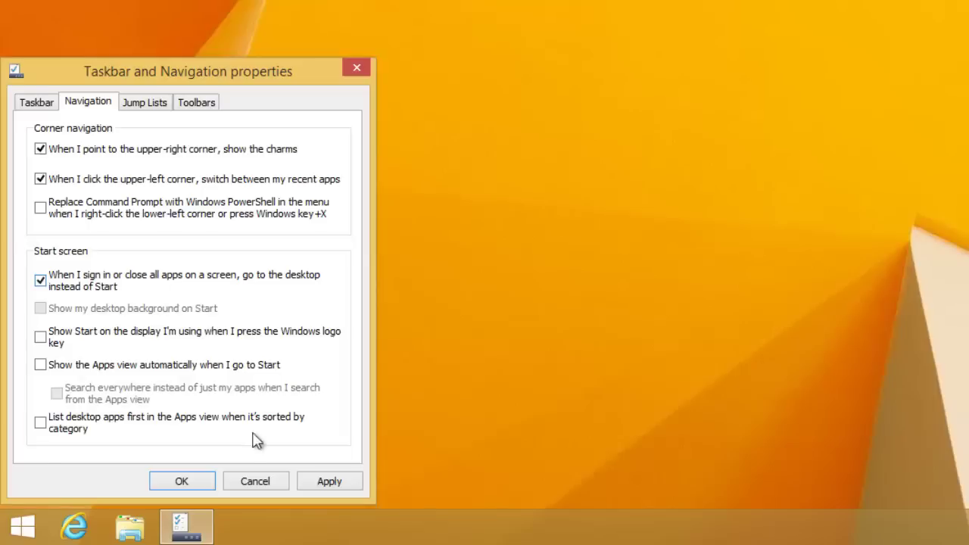
{"action": "left_click", "coordinate": [327, 480]}
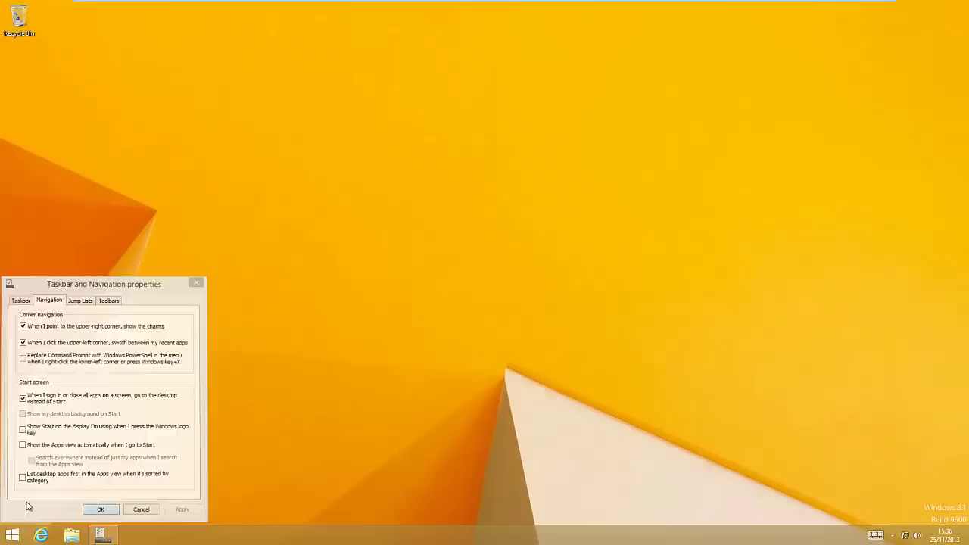
Close the properties with OK, lock the PC, and sign back in with the password
{"action": "left_click", "coordinate": [181, 482]}
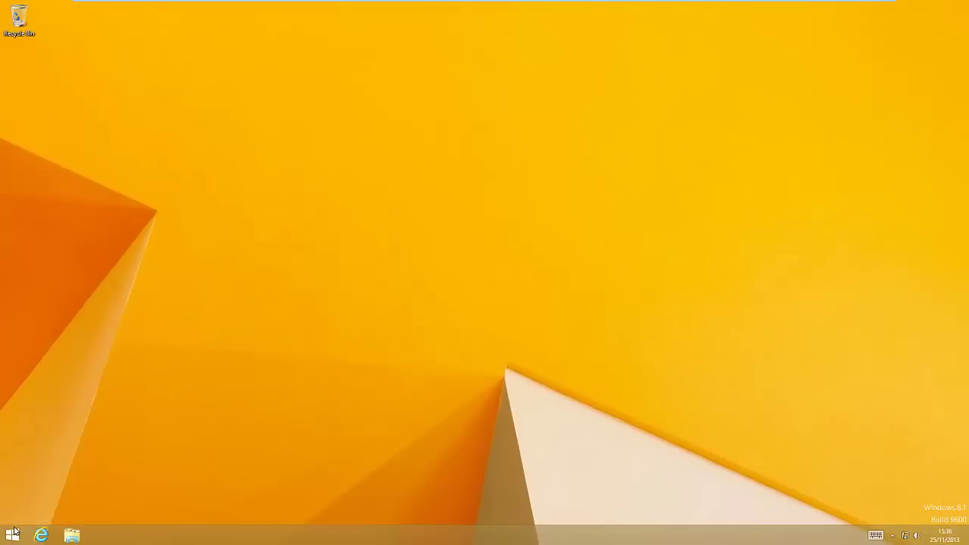
{"action": "left_click", "coordinate": [12, 535]}
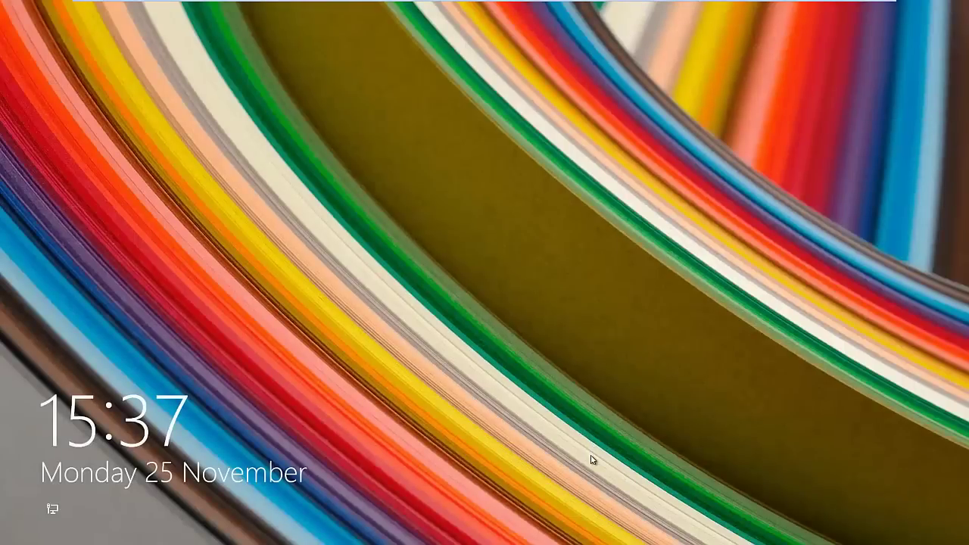
{"action": "mouse_move", "coordinate": [591, 453]}
{"action": "left_mouse_down"}
{"action": "mouse_move", "coordinate": [592, 284]}
{"action": "mouse_move", "coordinate": [591, 295]}
{"action": "left_mouse_up"}
{"action": "type", "text": "•••••••••"}
{"action": "key", "text": "Return"}
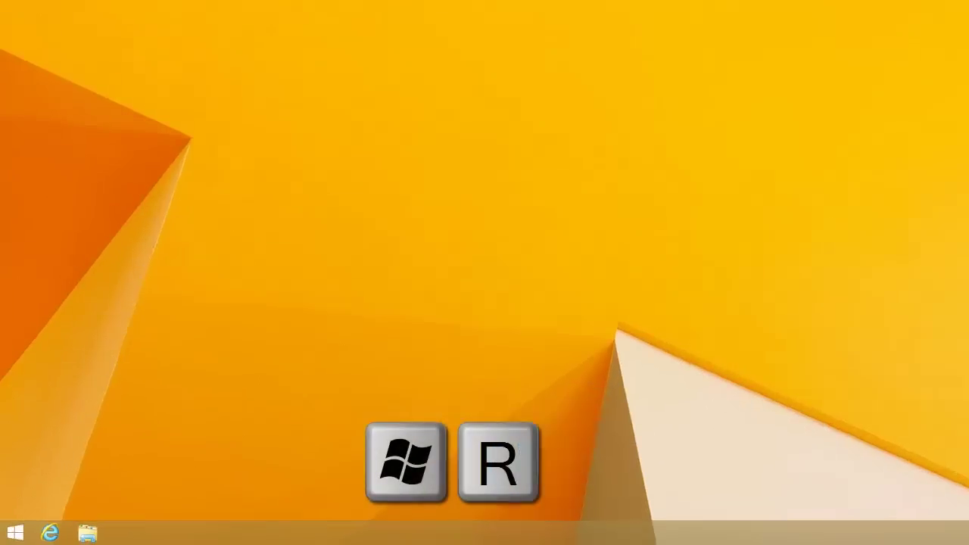
Run 'control userpasswords2', untick 'Users must enter a user name and password', and apply
{"action": "key", "text": "super+r"}
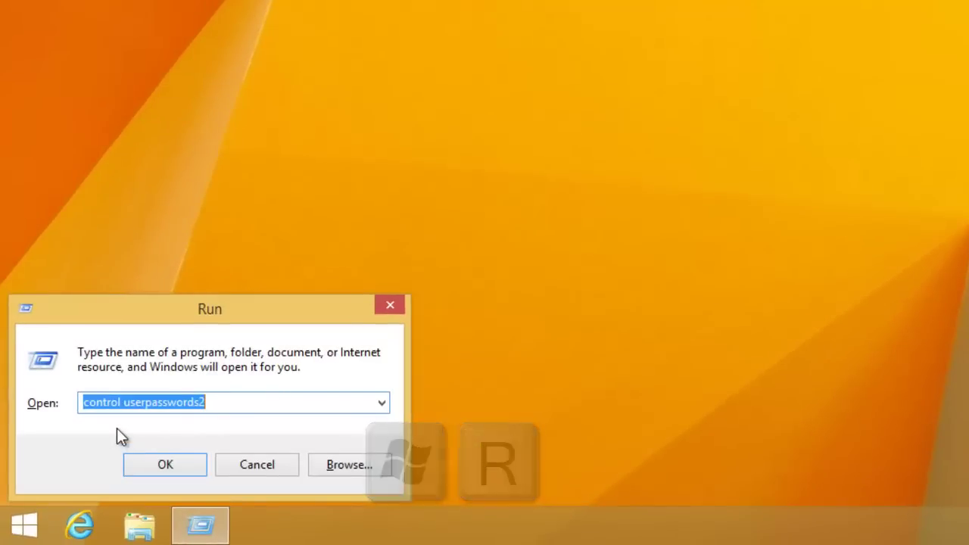
{"action": "left_click", "coordinate": [207, 408]}
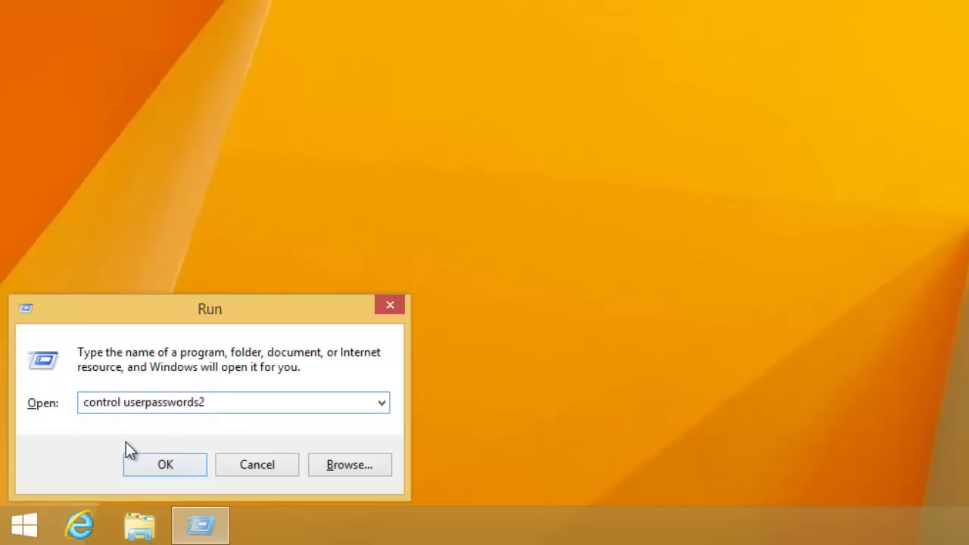
{"action": "left_click", "coordinate": [183, 461]}
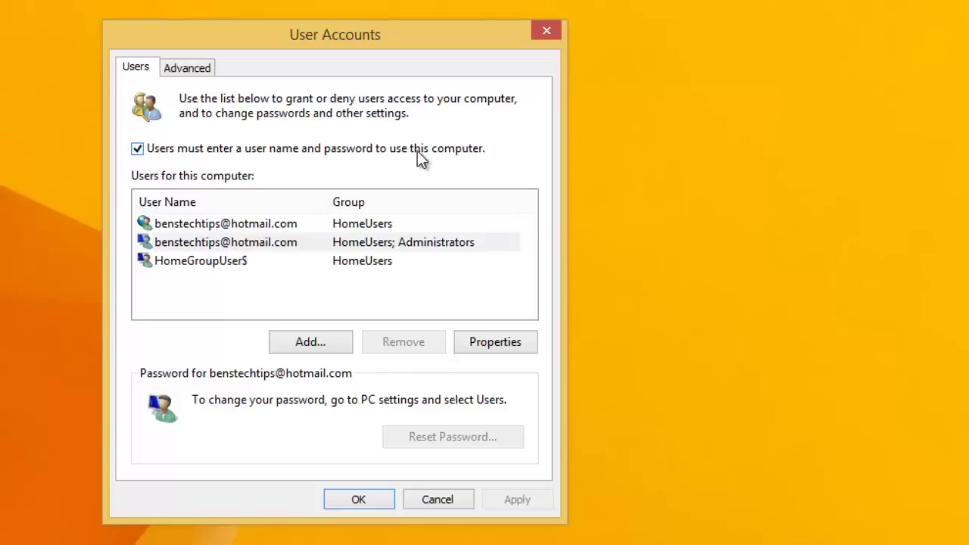
{"action": "left_click", "coordinate": [137, 149]}
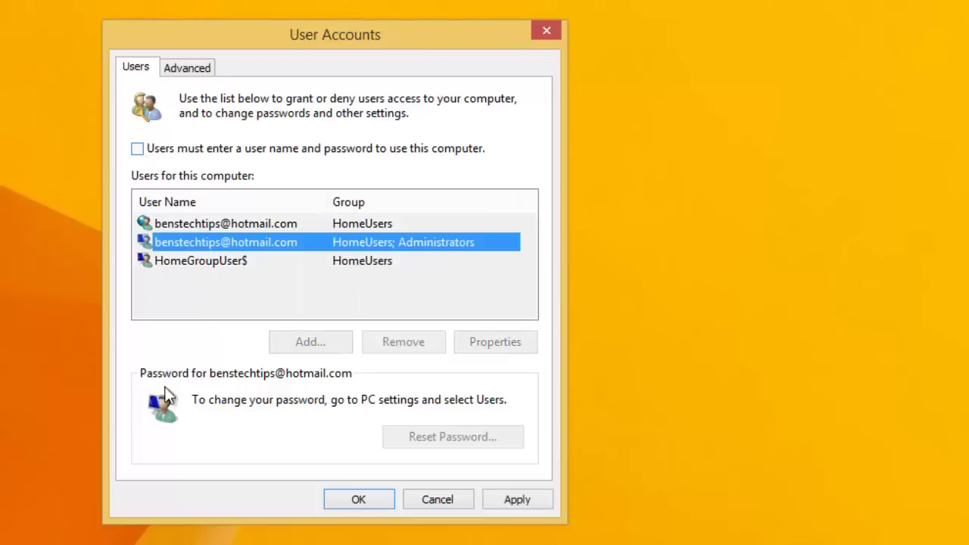
{"action": "left_click", "coordinate": [532, 501]}
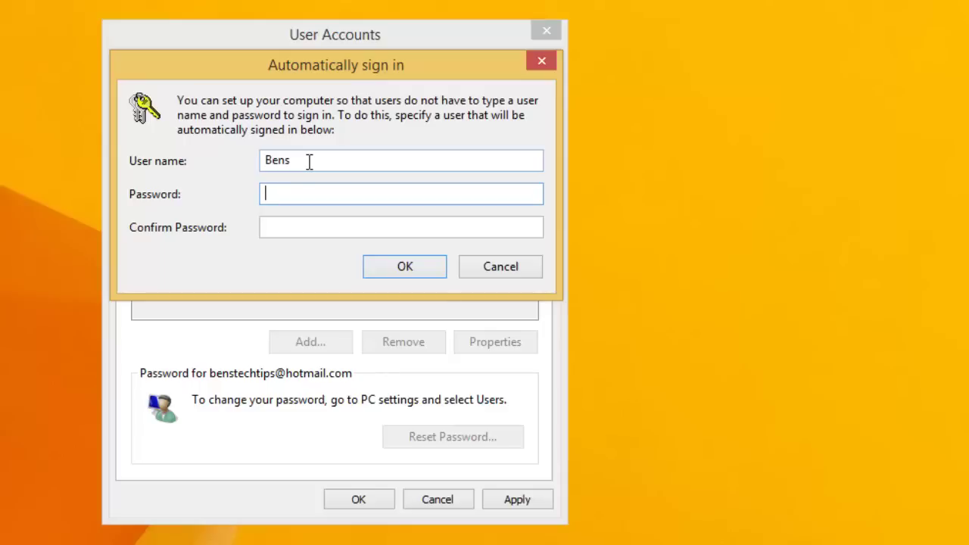
Enter the account password twice for automatic sign-in and close User Accounts with OK
{"action": "key", "text": "Tab"}
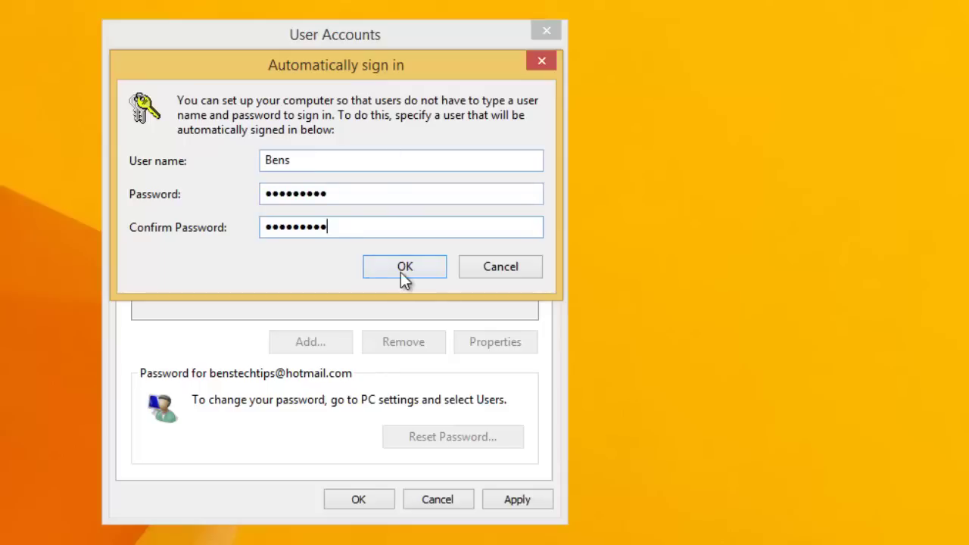
{"action": "left_click", "coordinate": [401, 269]}
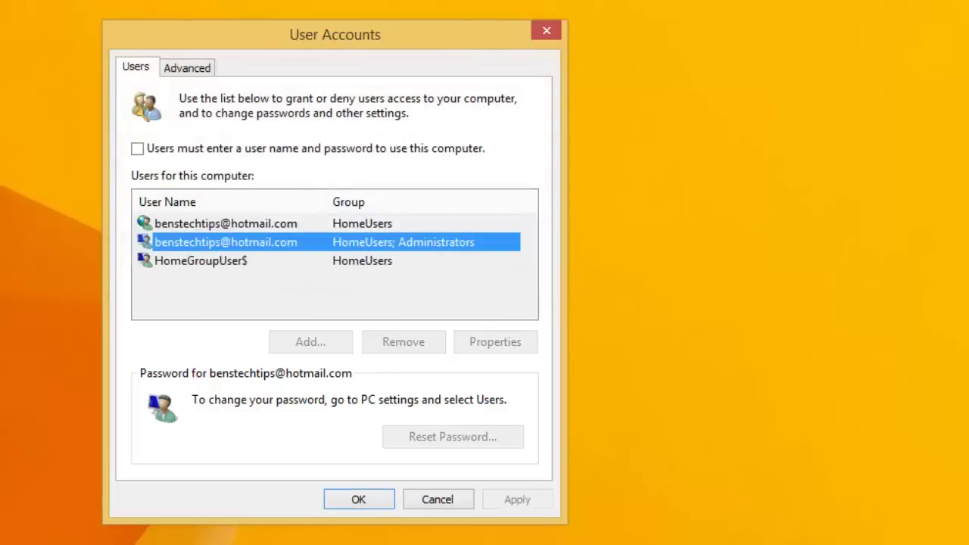
{"action": "left_click", "coordinate": [353, 494]}
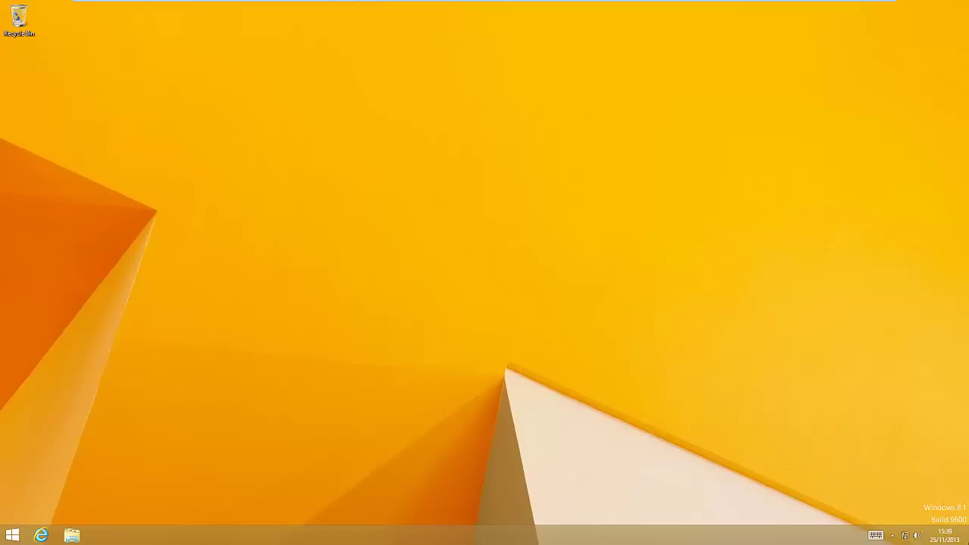
Open the Settings charm to reach the Power options
{"action": "left_click", "coordinate": [948, 453]}
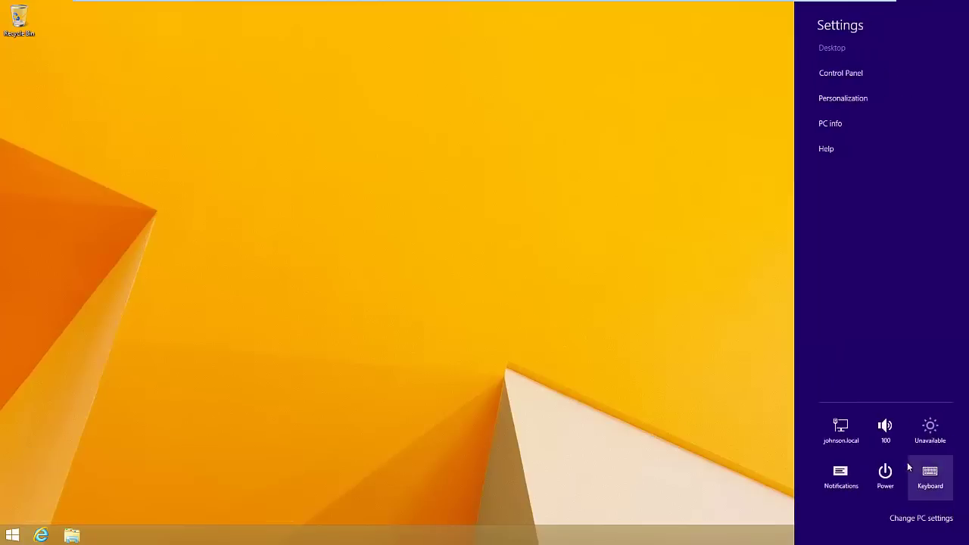